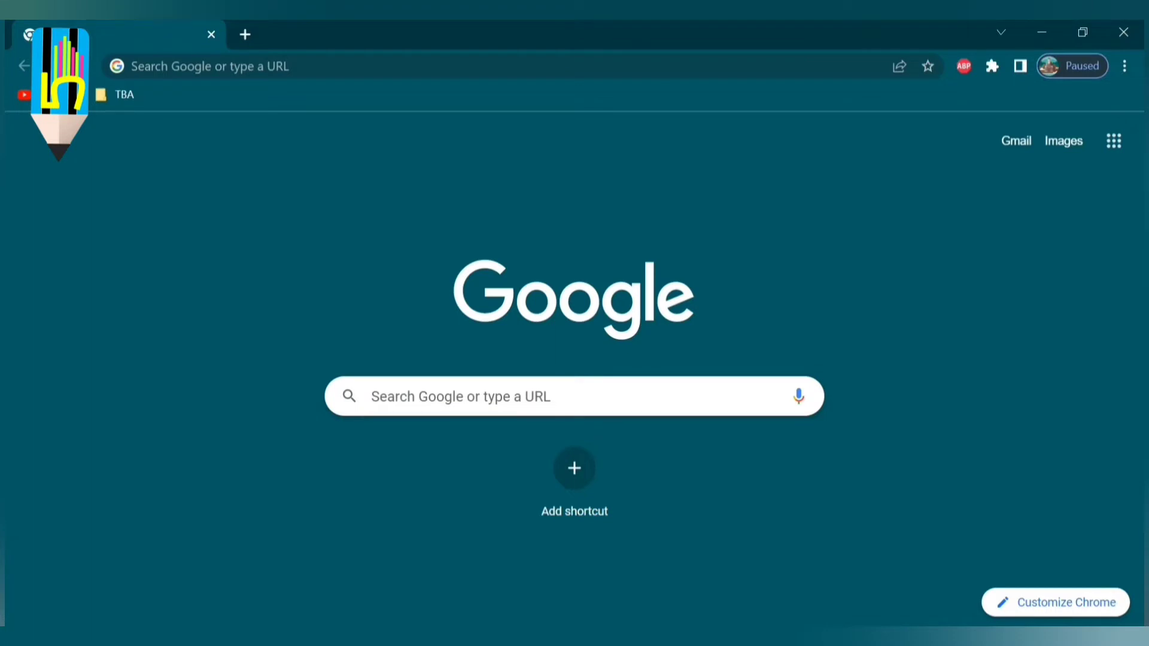
click(197, 67)
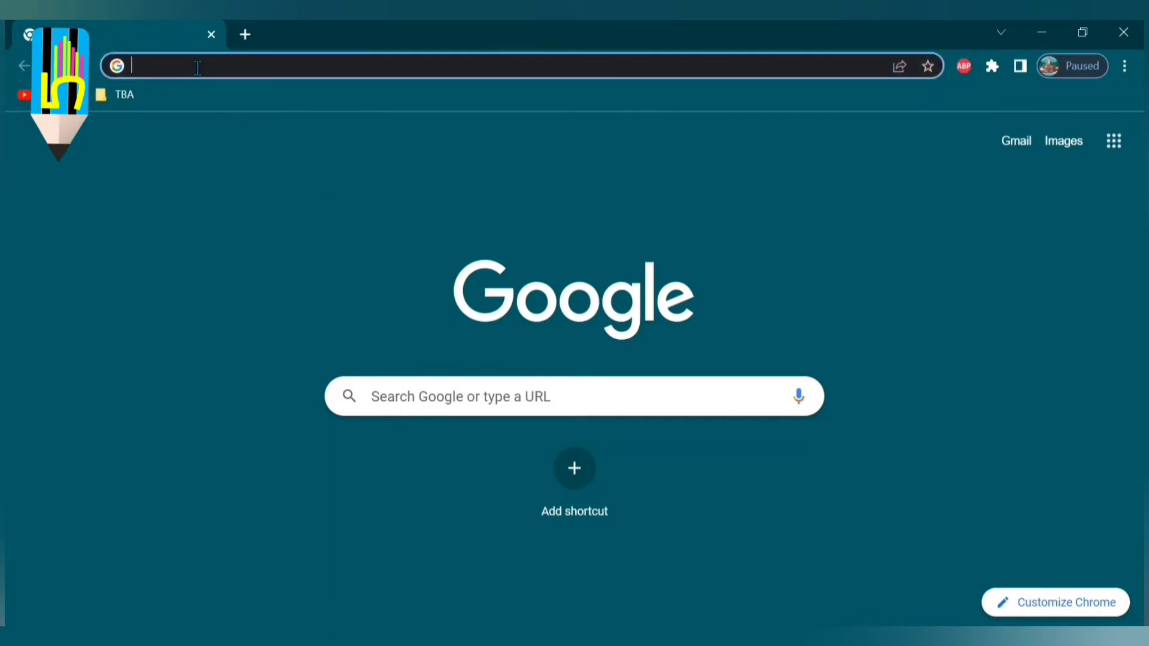
text(https://education.bentley.com/Products)
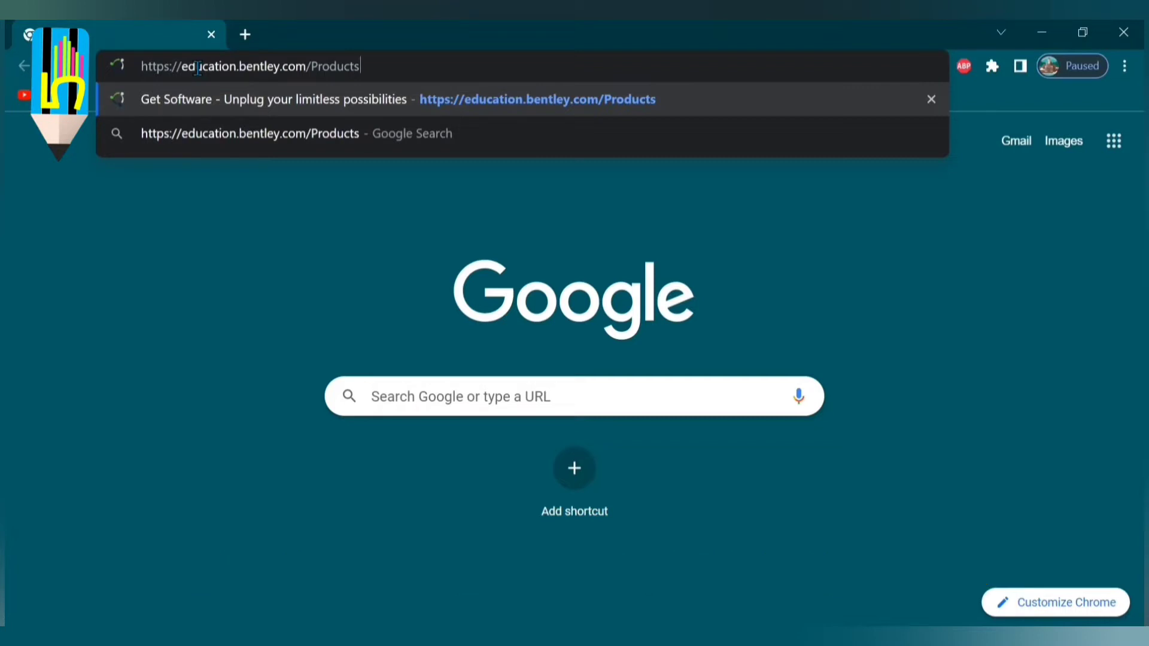
key(Return)
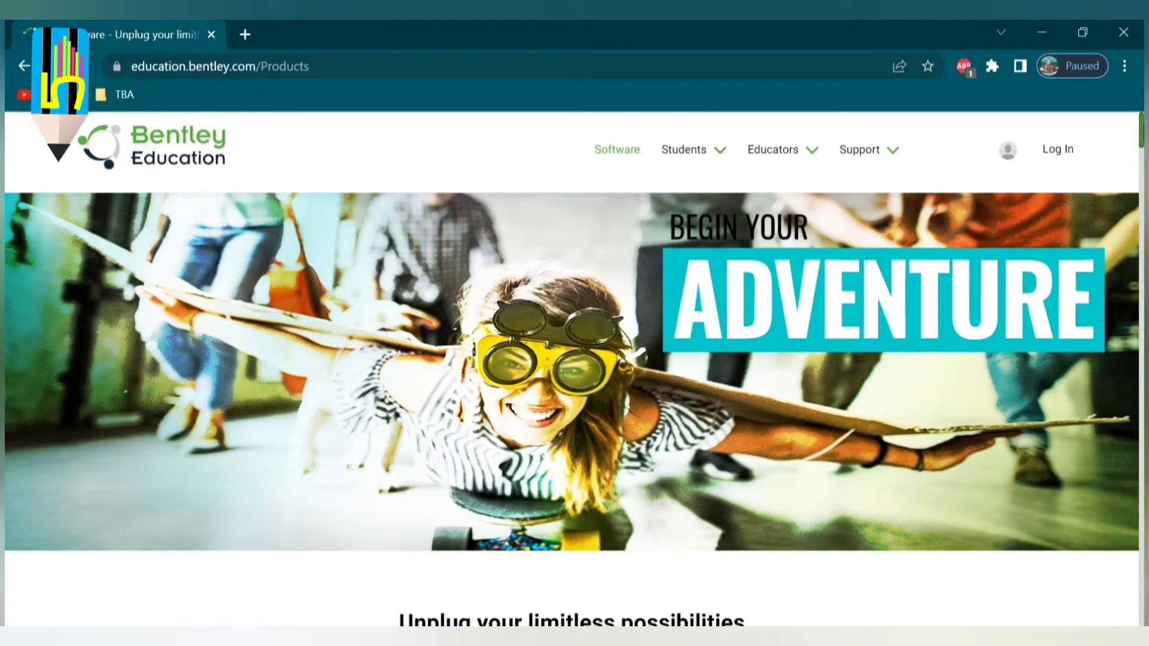
scroll(574, 404, down, 5)
scroll(574, 404, down, 2)
scroll(575, 404, down, 4)
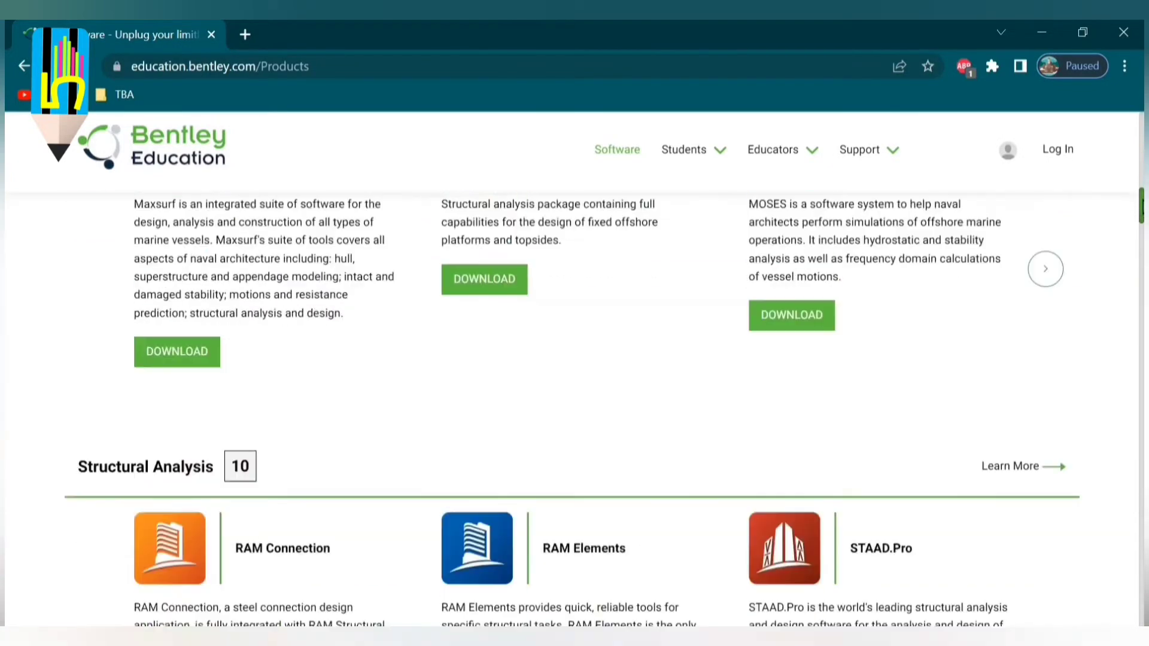
scroll(575, 404, down, 1)
scroll(575, 404, down, 1)
scroll(574, 404, down, 1)
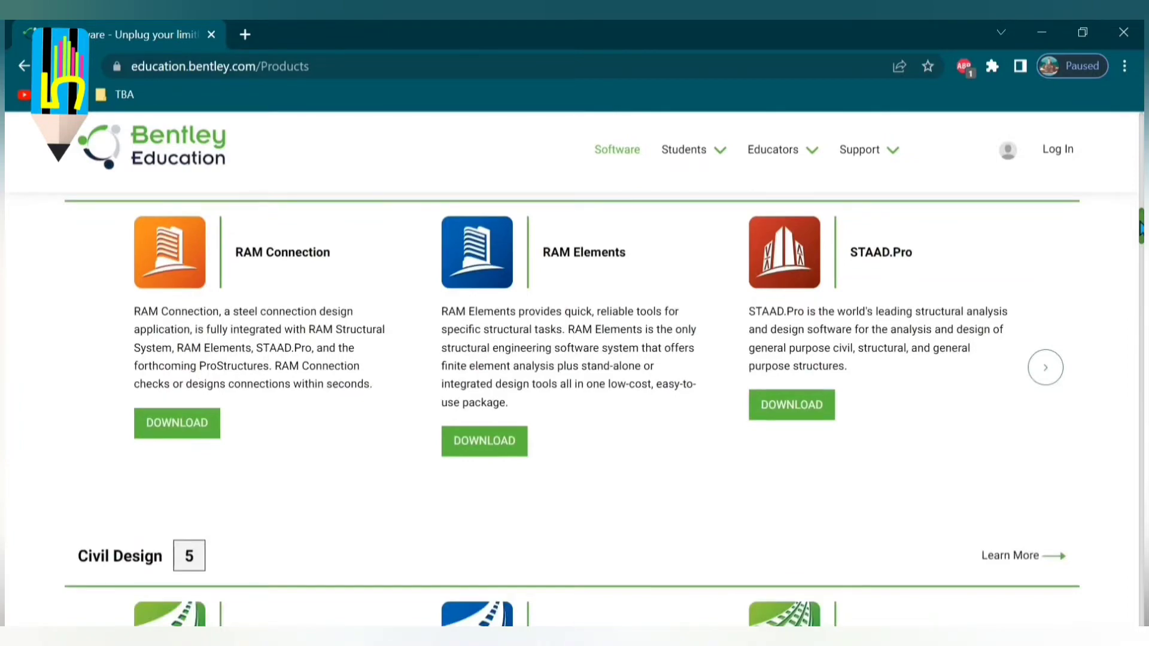
drag(1140, 226, 1135, 275)
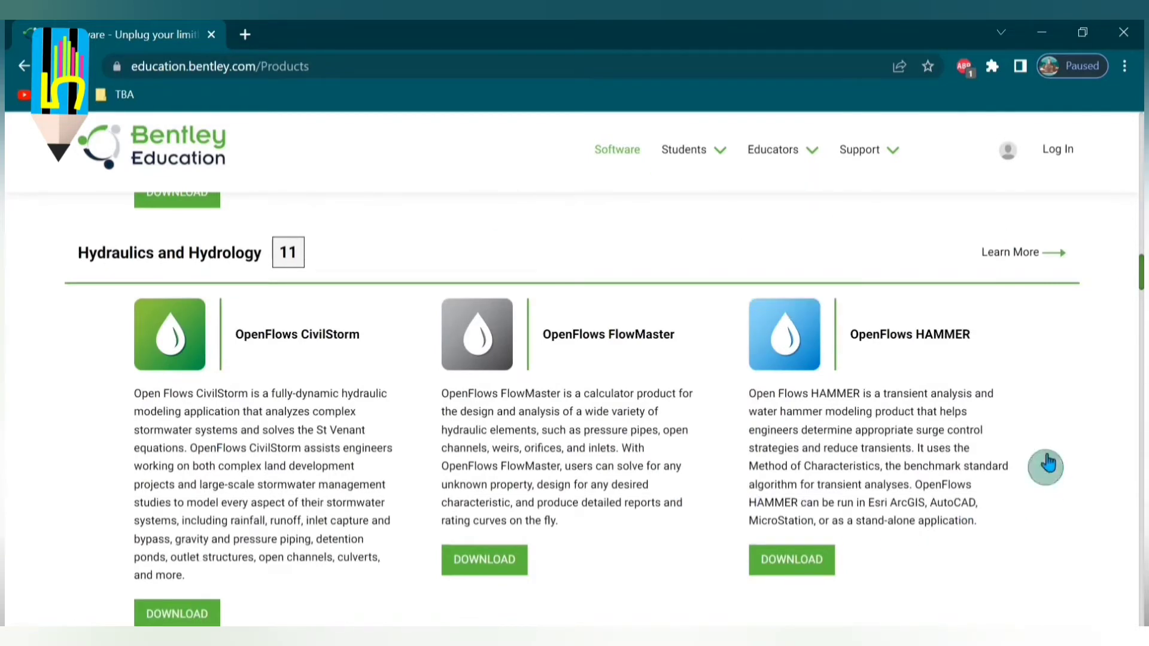
- Advance the Hydraulics and Hydrology carousel until OpenFlows WaterGEMS shows
click(1050, 478)
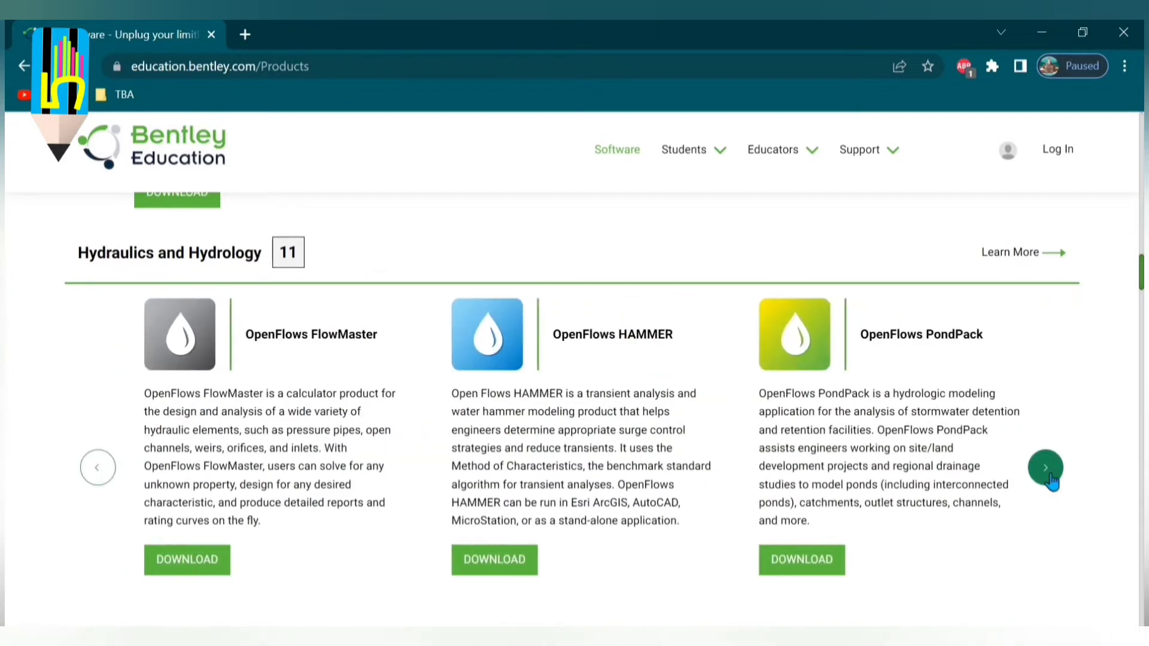
click(1051, 478)
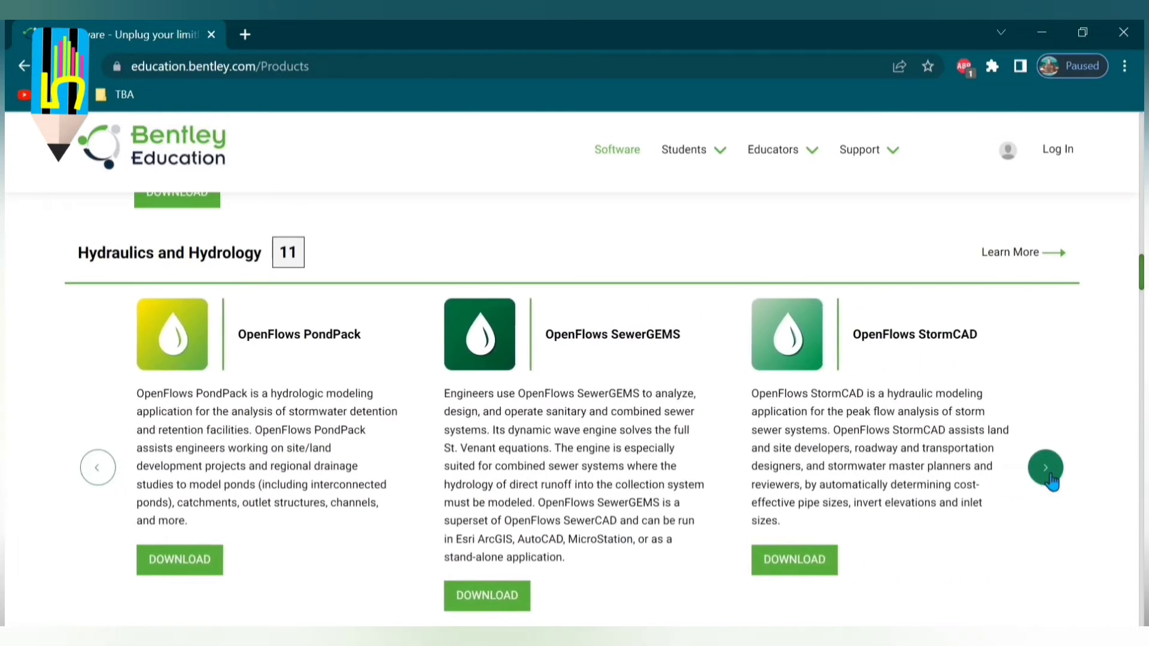
click(1046, 470)
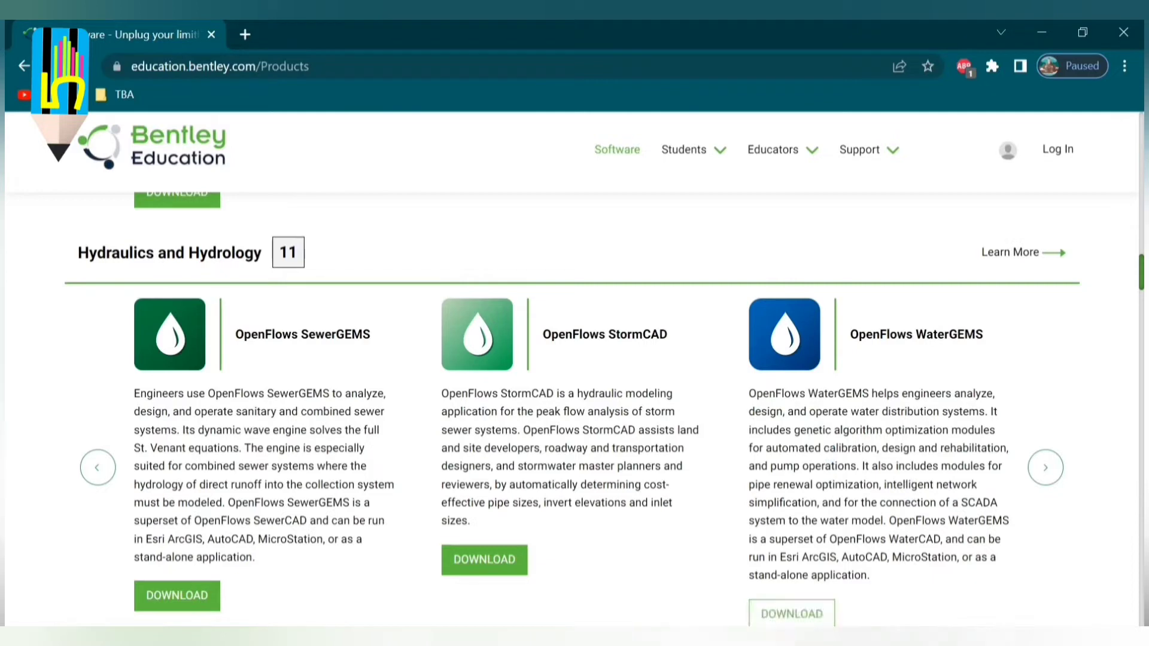
- Request the WaterGEMS download, choose Log in, then Register now
click(794, 619)
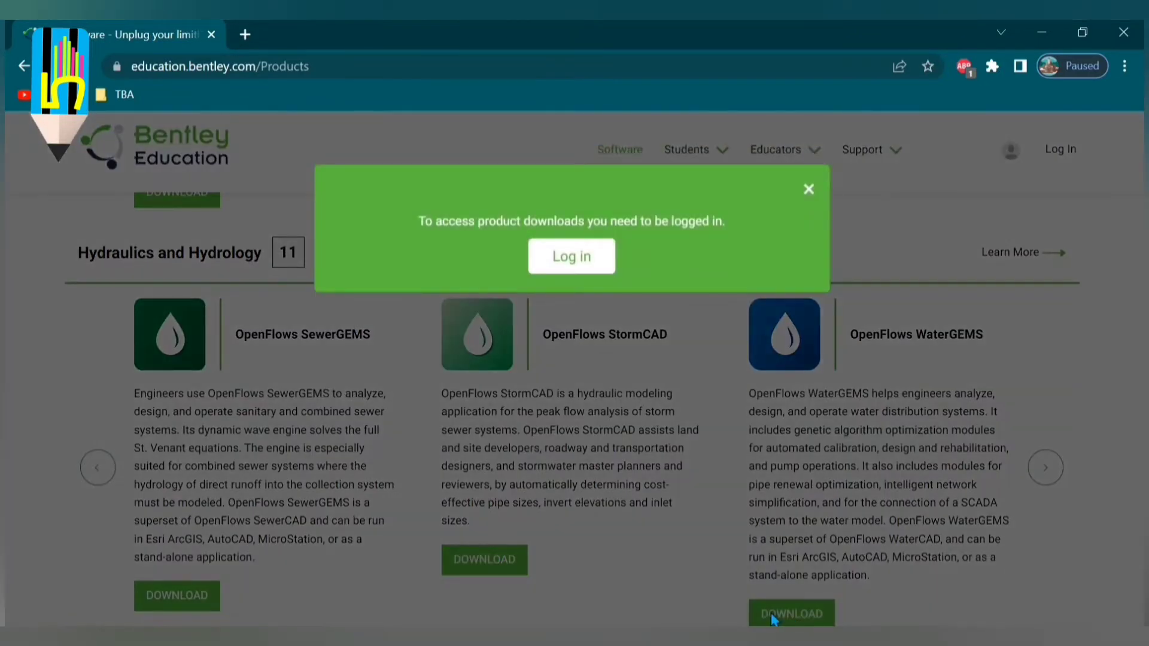
click(570, 262)
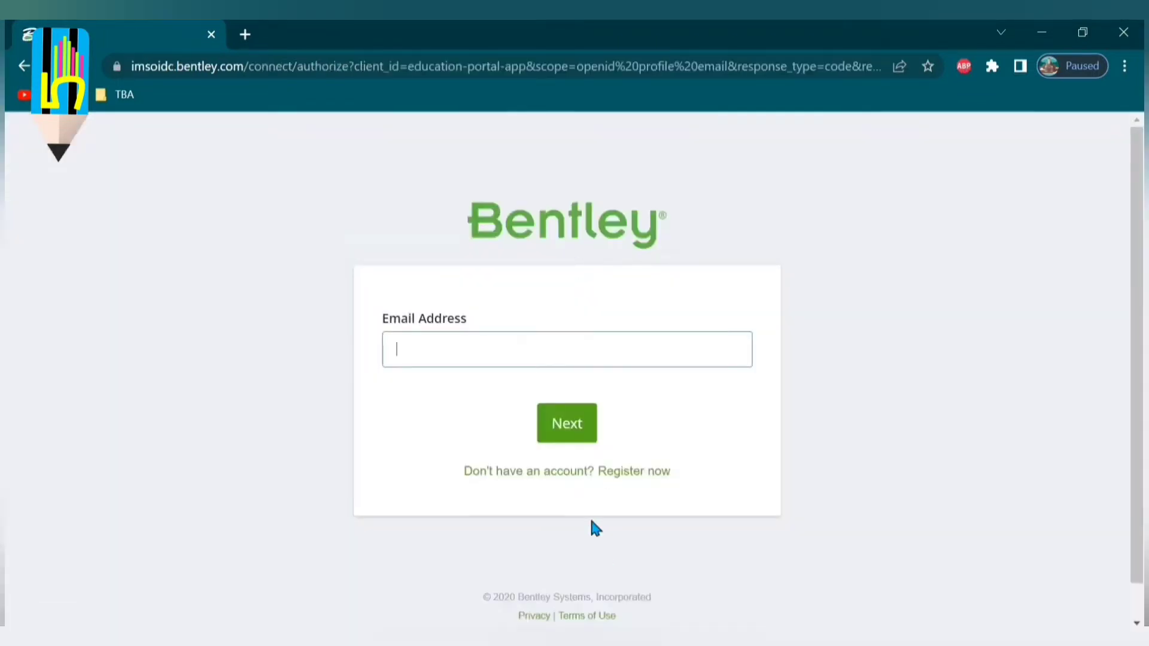
click(624, 480)
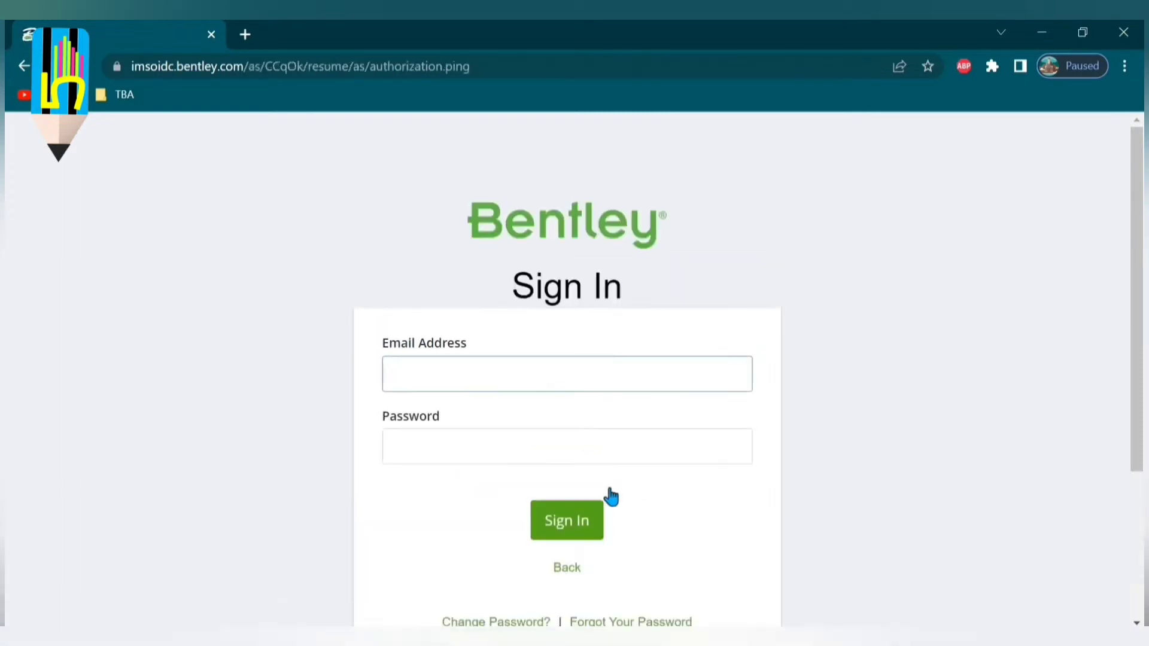
mouse_move(1143, 274)
mouse_down()
mouse_move(1142, 408)
mouse_move(1143, 359)
mouse_up()
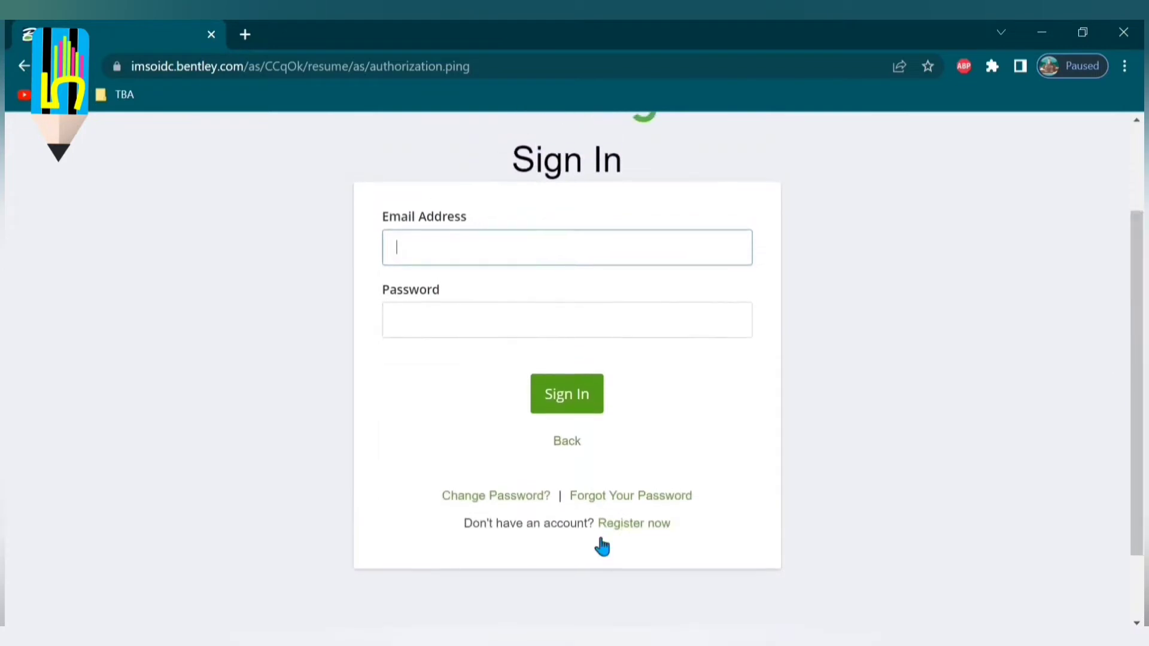
- Fill in and submit the Bentley account registration form
click(628, 528)
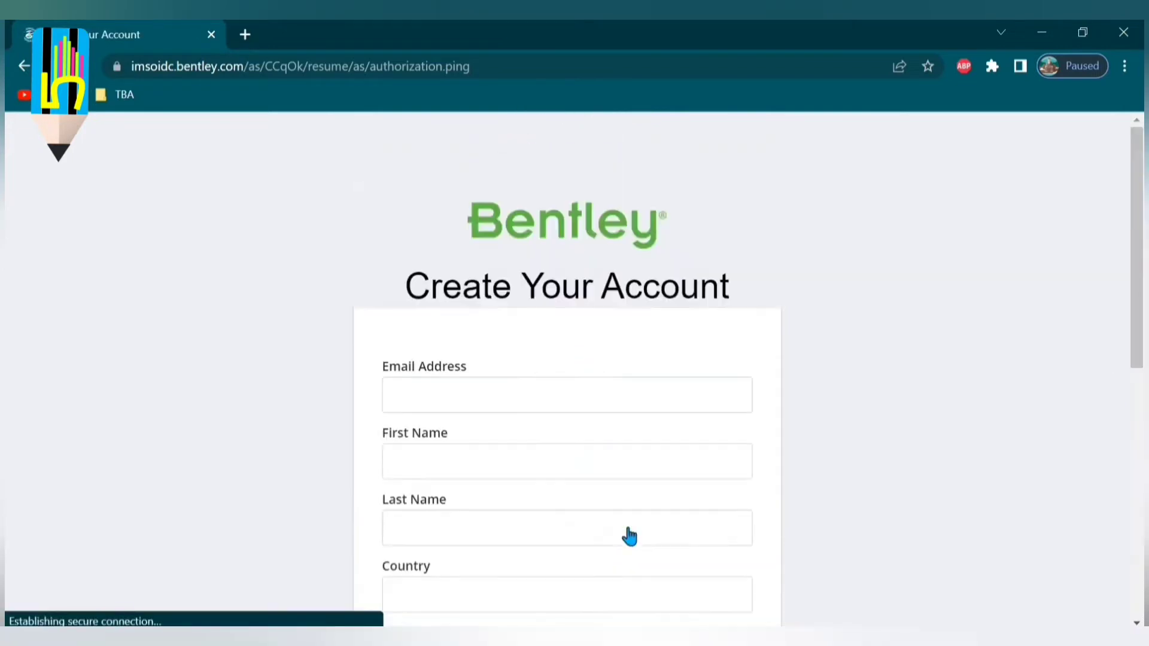
drag(1143, 224, 1143, 303)
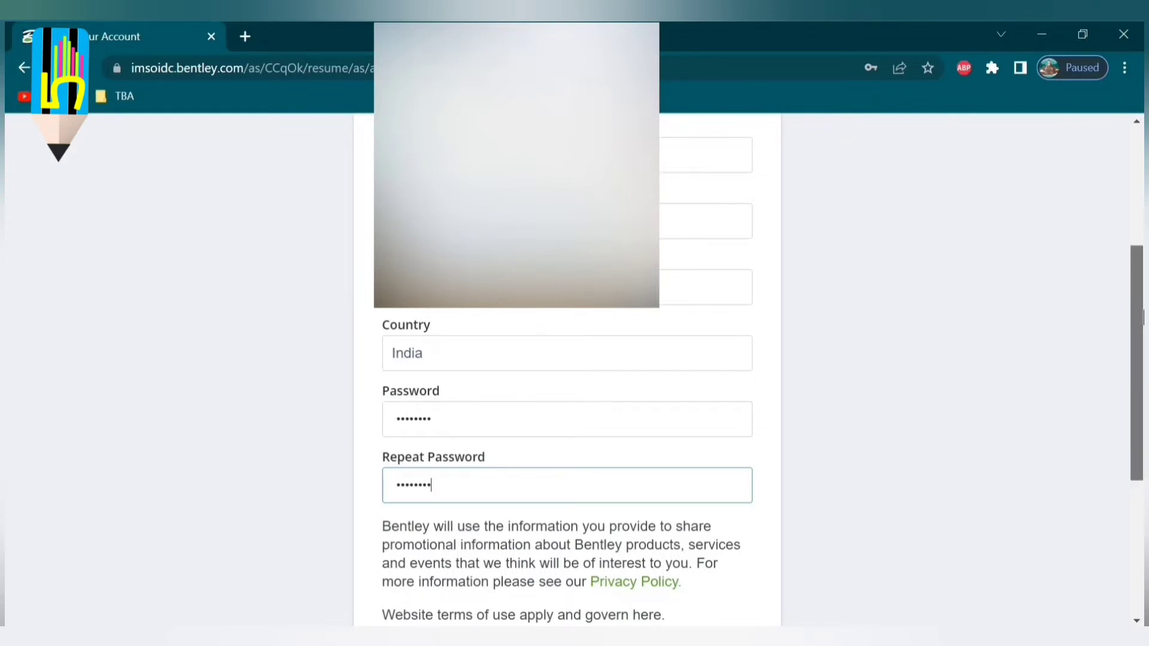
drag(1143, 316, 1142, 400)
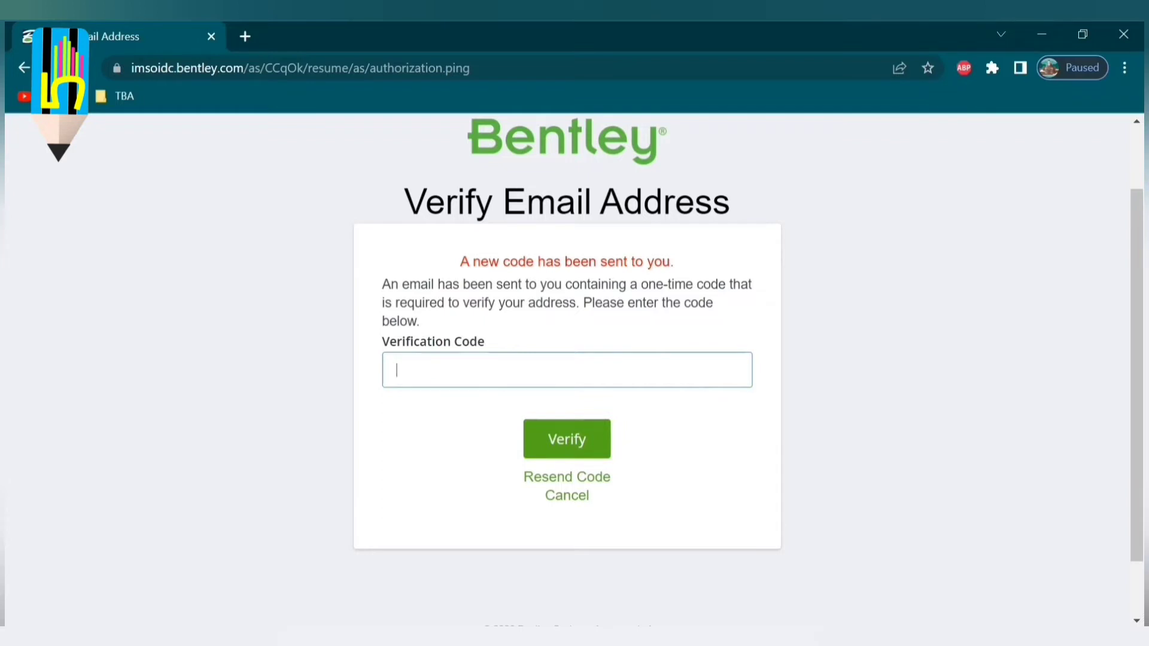
- Submit the email verification code, then sign in with the password
click(550, 452)
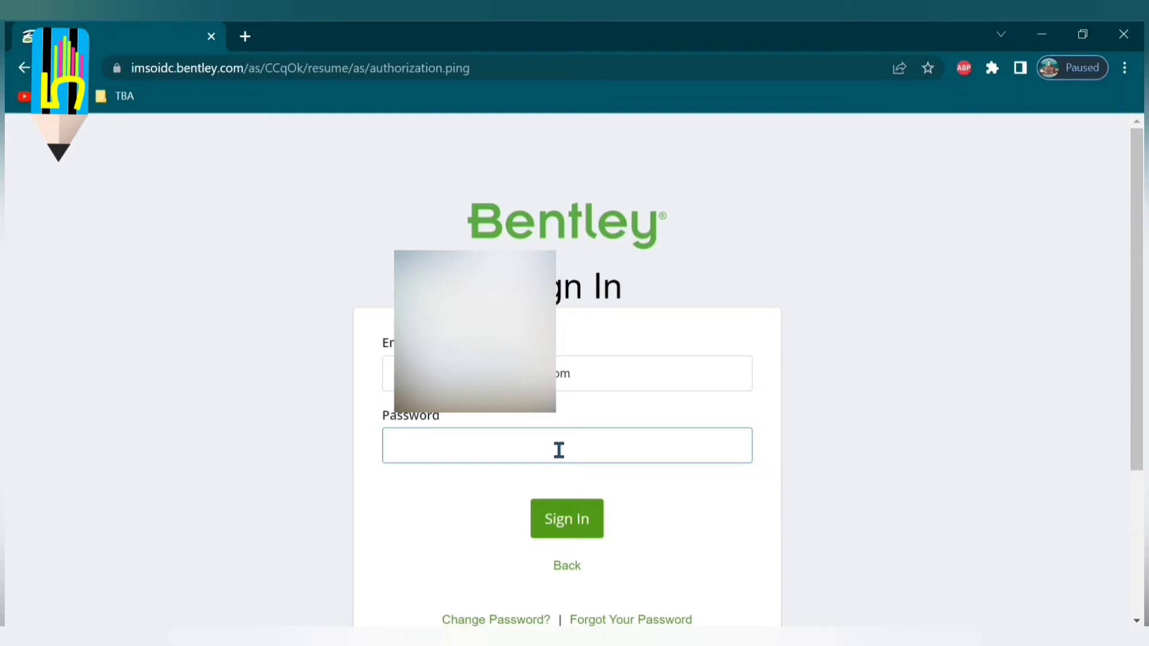
key(Caps_Lock)
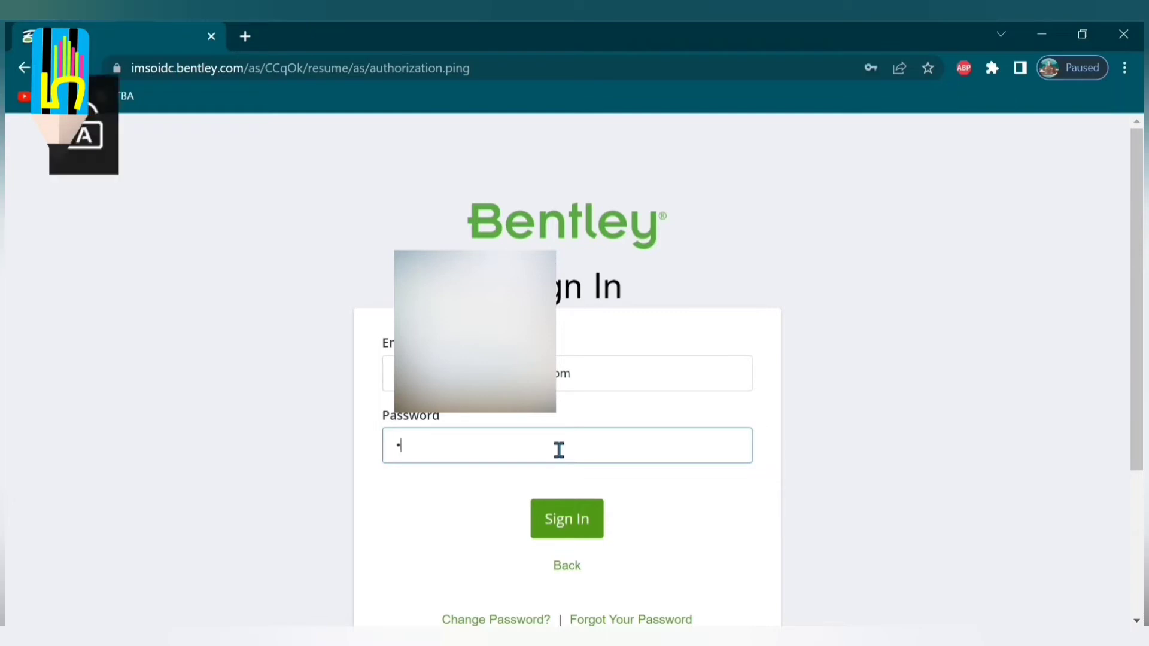
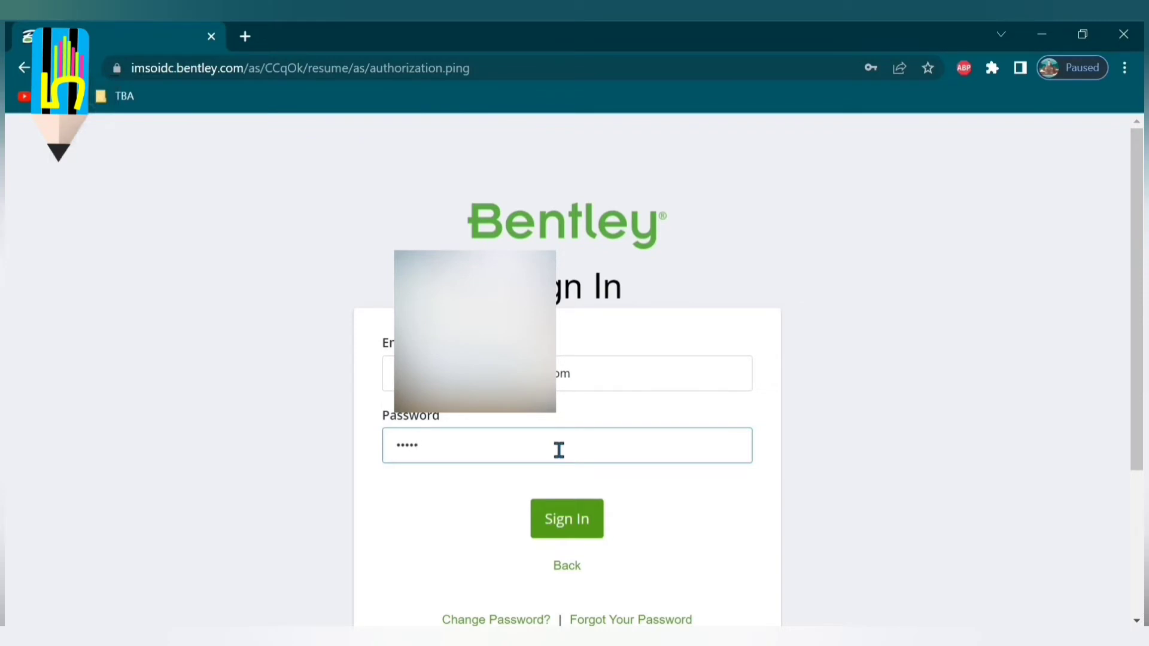
click(571, 522)
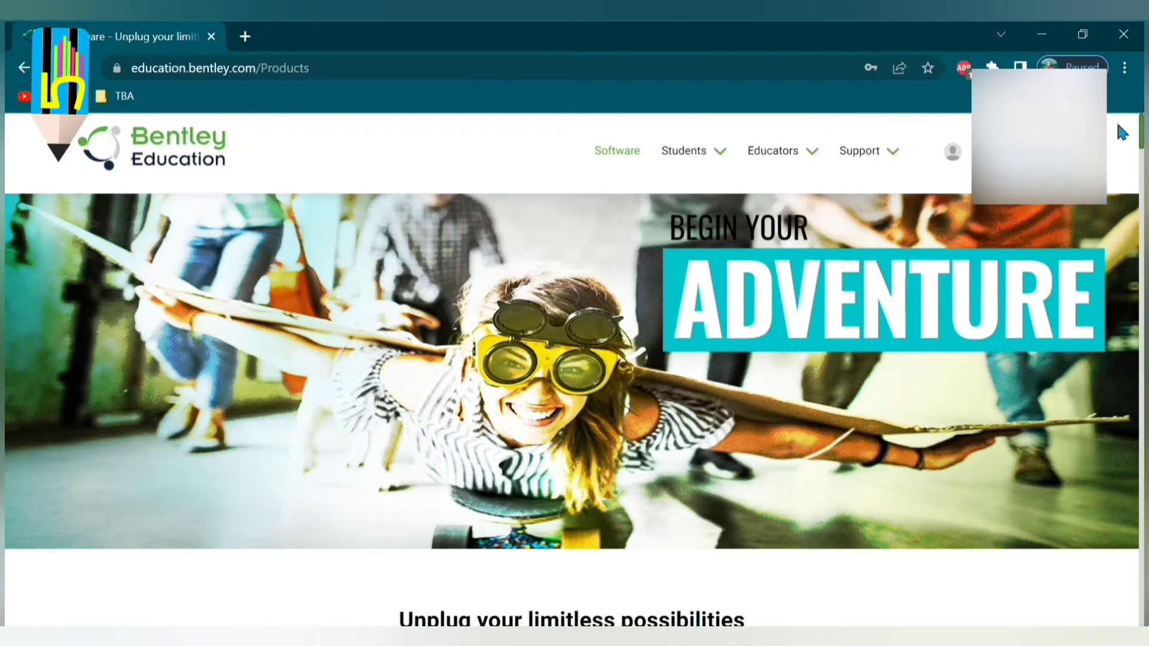
drag(1139, 133, 1135, 241)
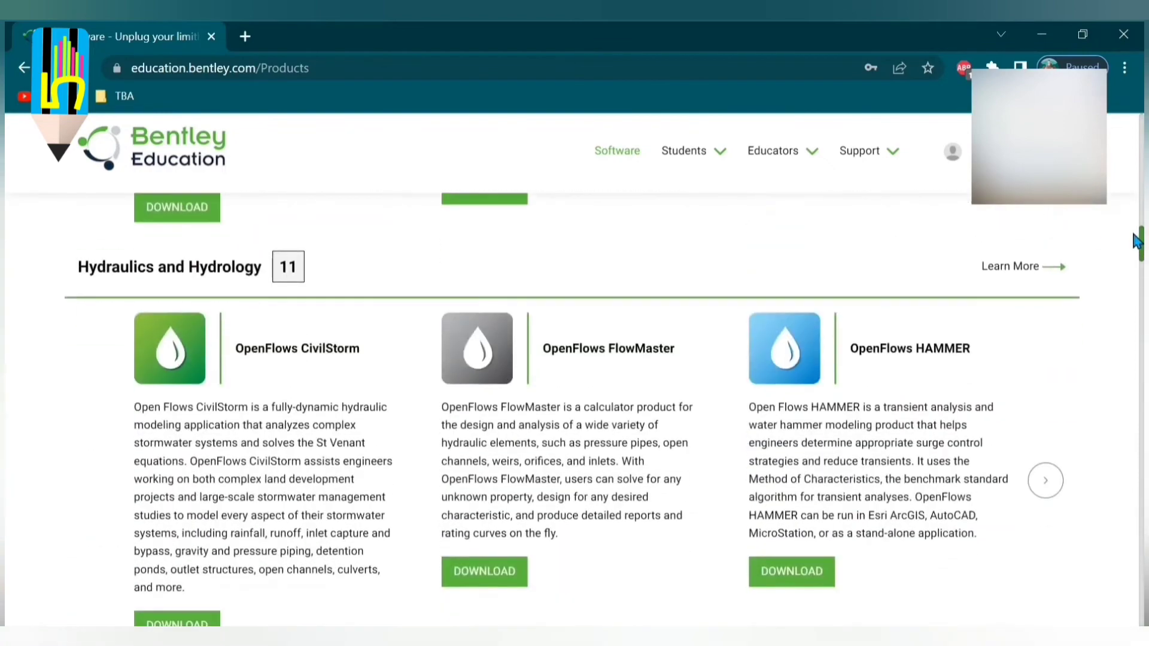
- Advance the hydraulics carousel to OpenFlows WaterGEMS and request its download
click(1052, 485)
click(1049, 484)
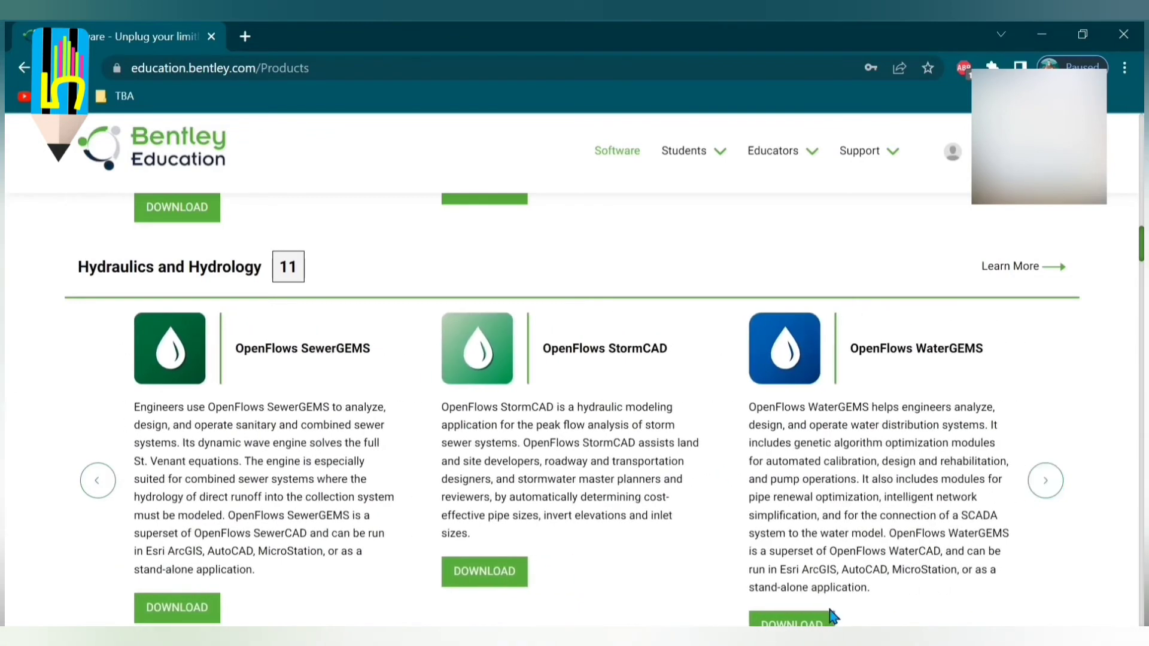
click(812, 623)
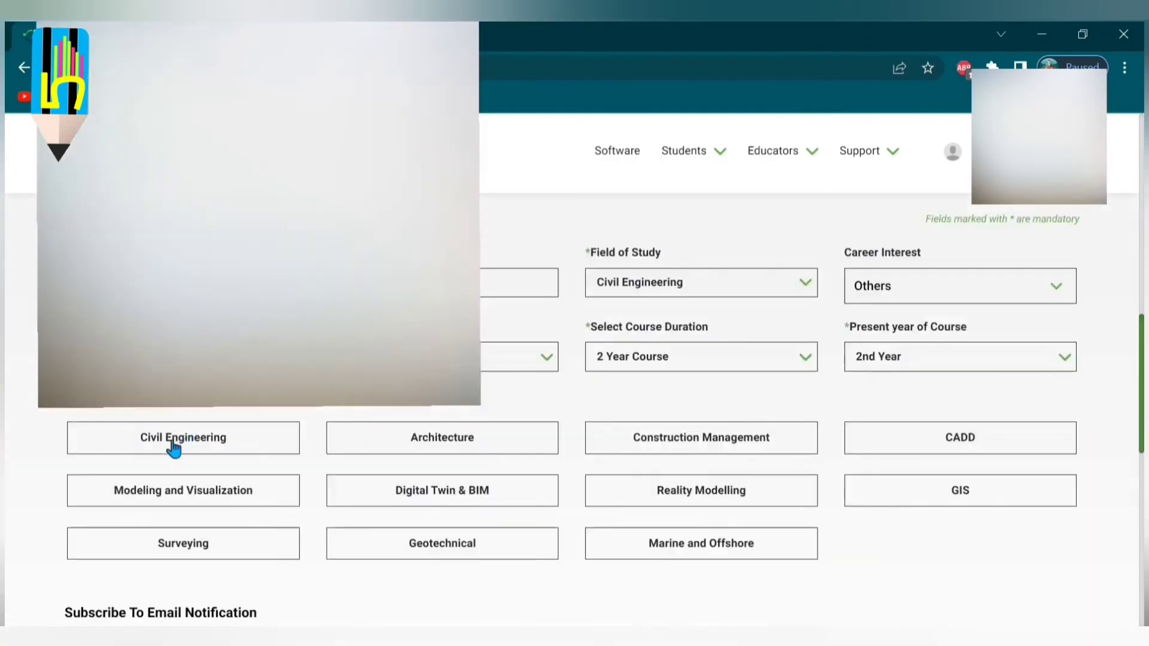
- Mark Civil Engineering as an interest and save the profile
click(173, 450)
drag(1142, 386, 1133, 449)
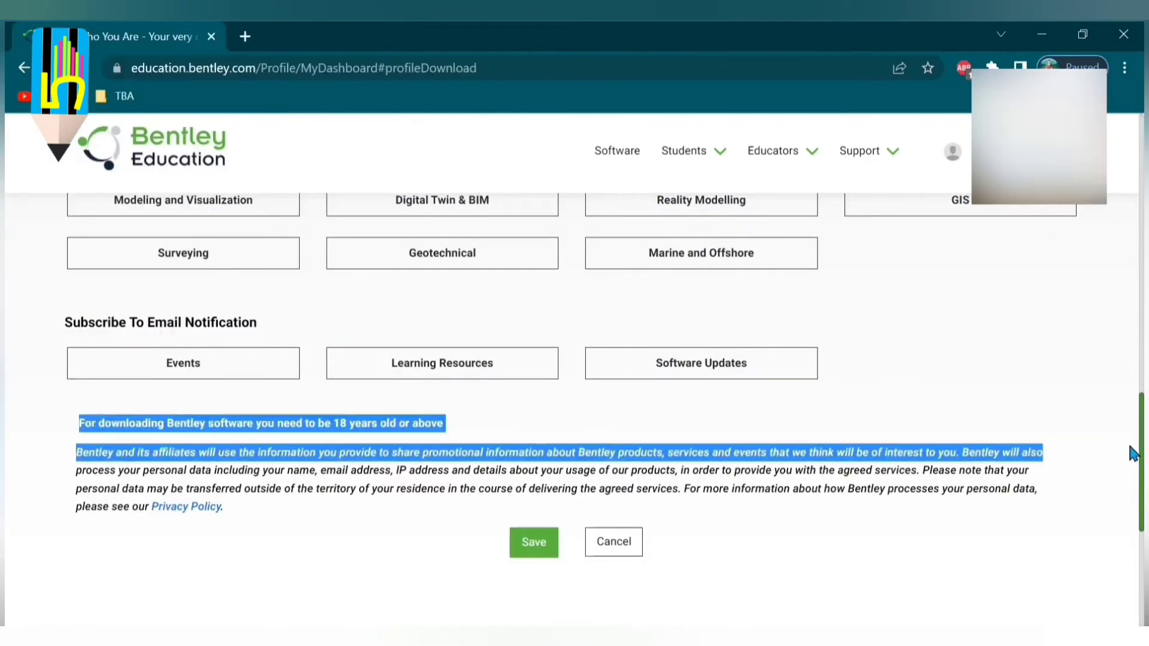
click(1055, 464)
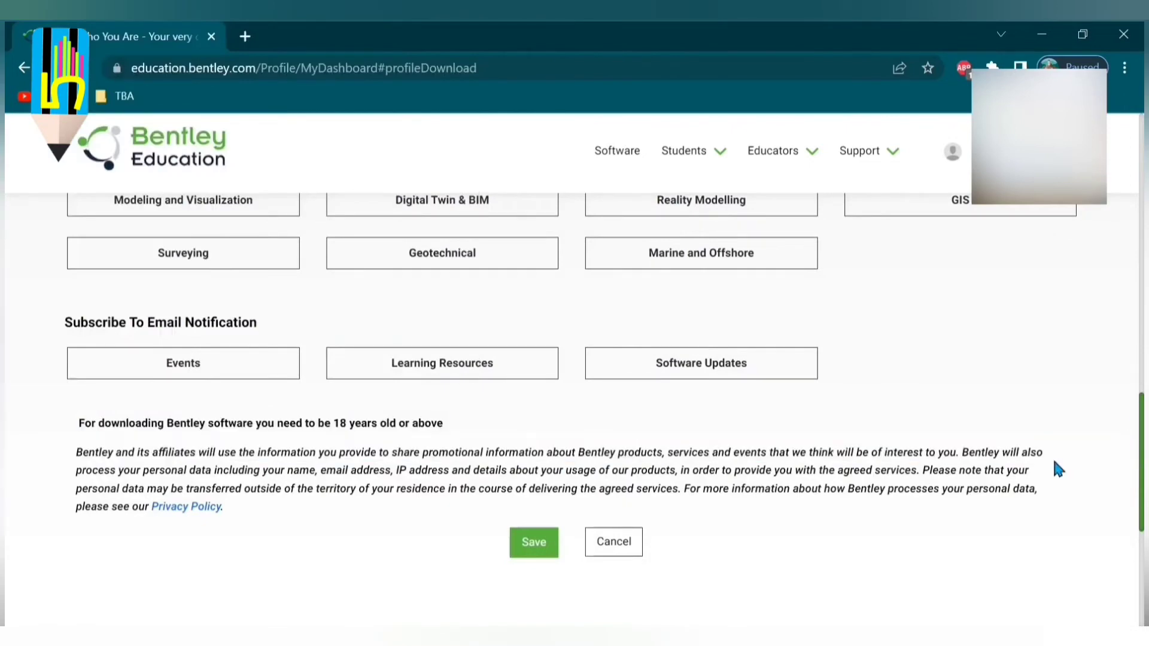
scroll(1056, 466, up, 3)
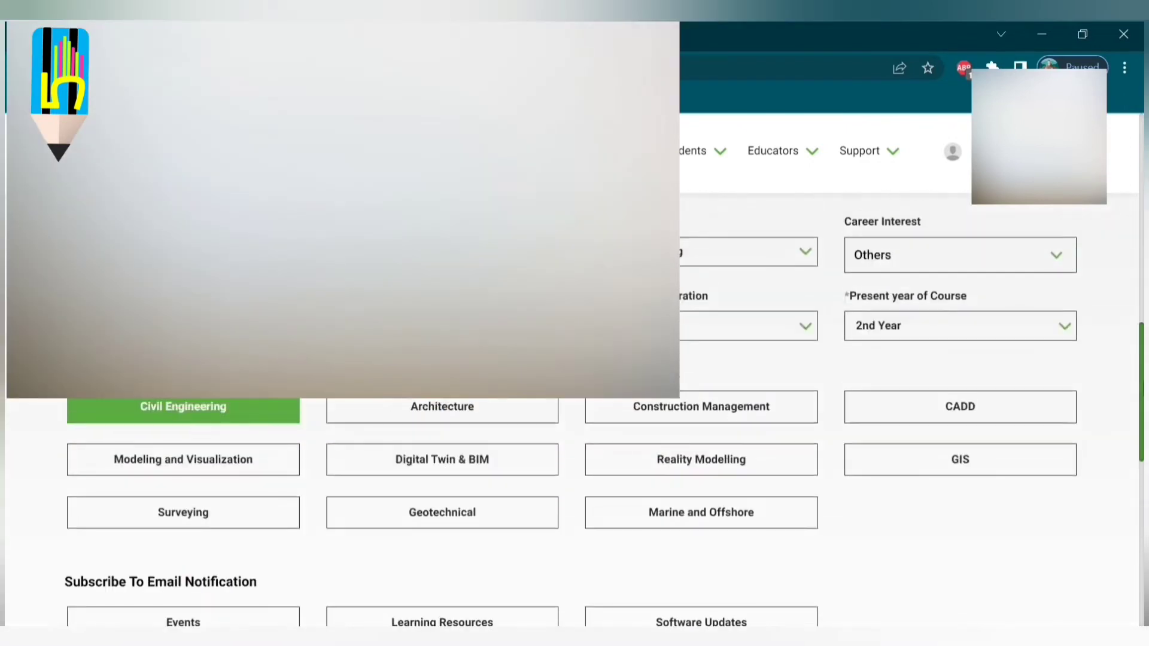
scroll(574, 449, down, 1)
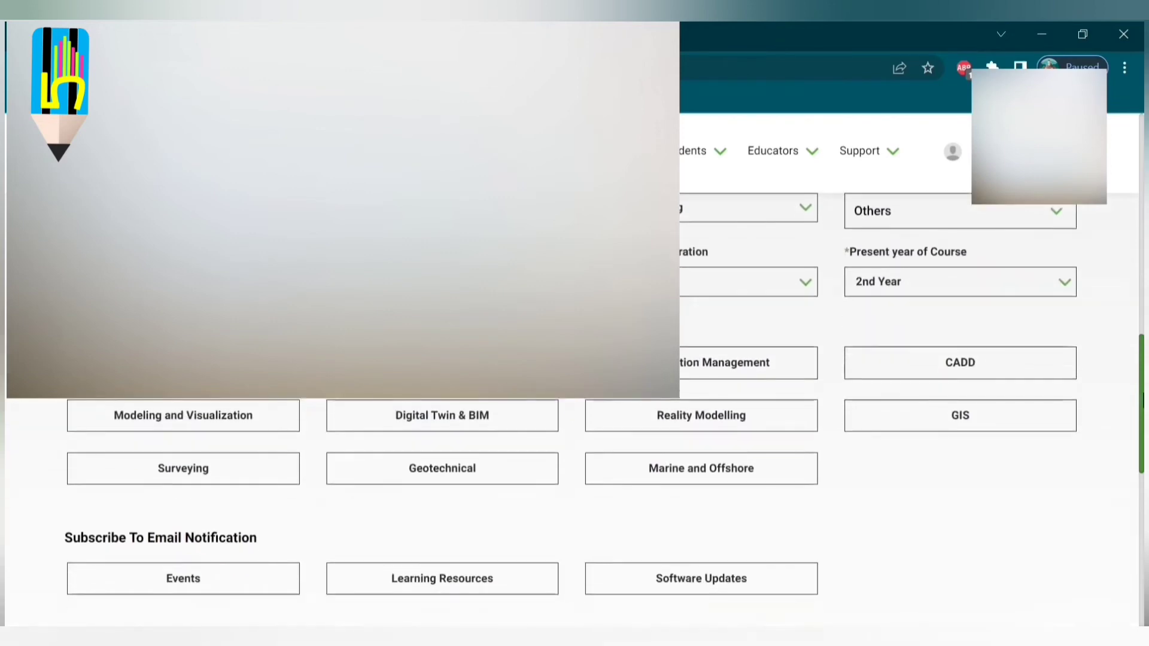
scroll(575, 404, up, 1)
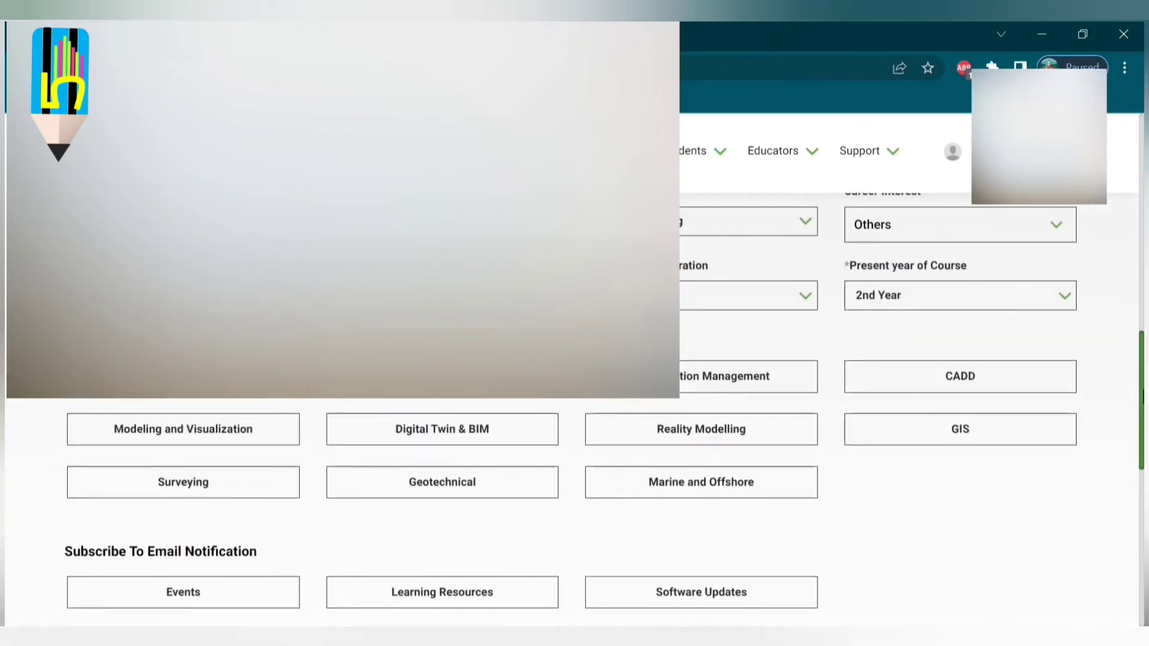
scroll(575, 410, up, 1)
scroll(574, 410, up, 1)
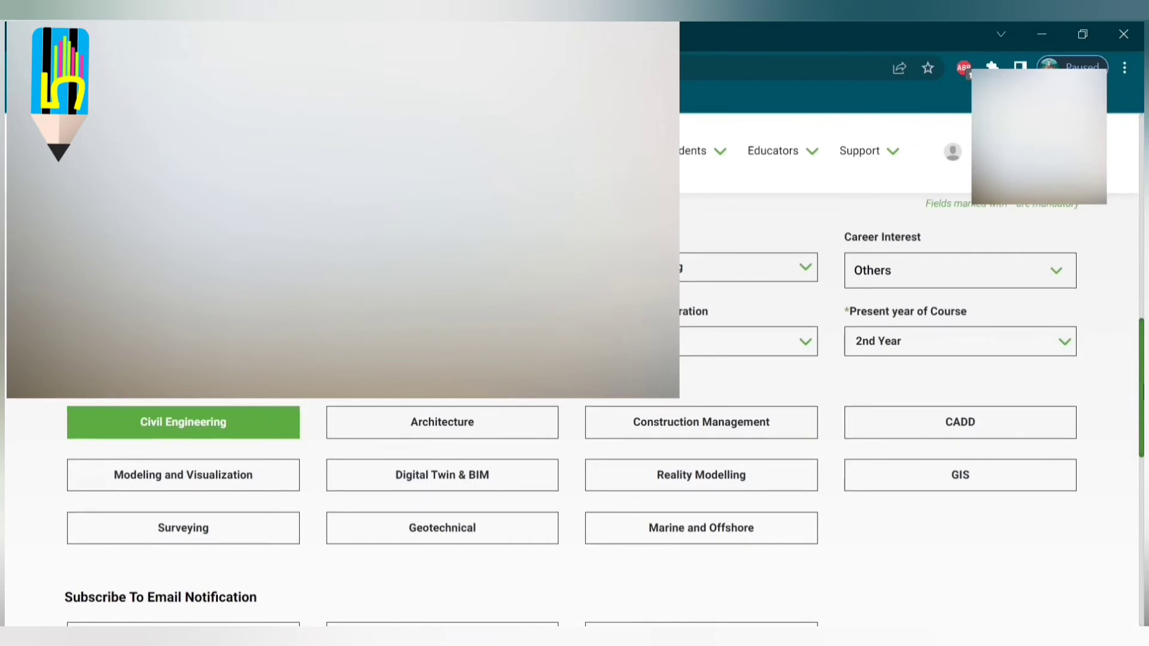
scroll(700, 528, down, 4)
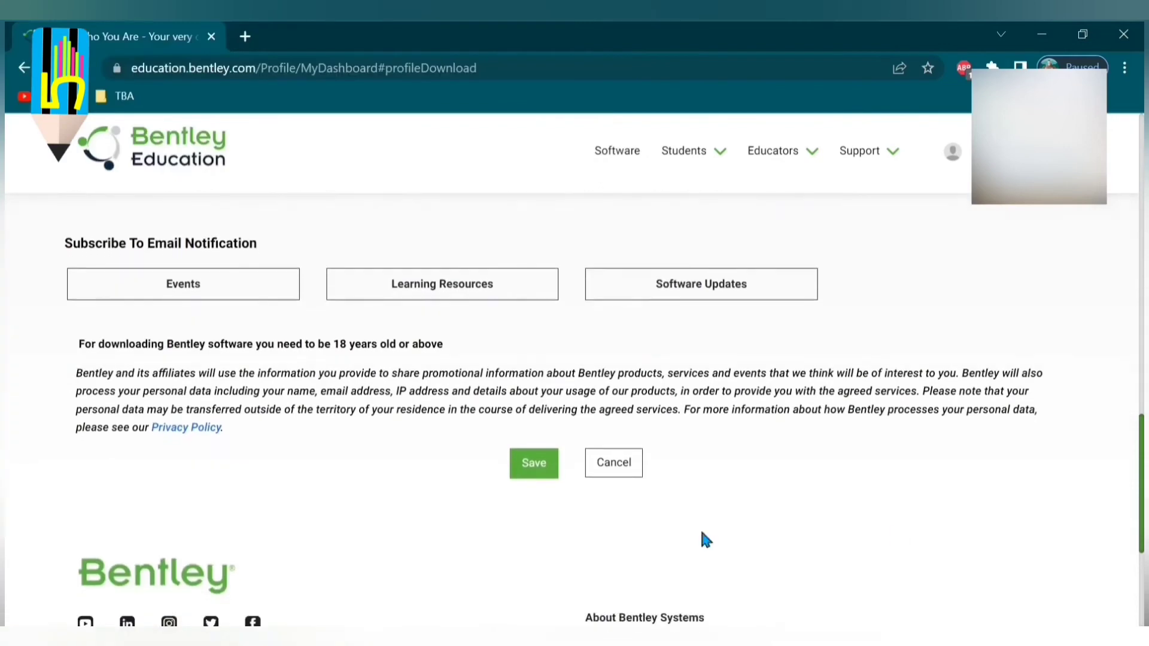
click(523, 475)
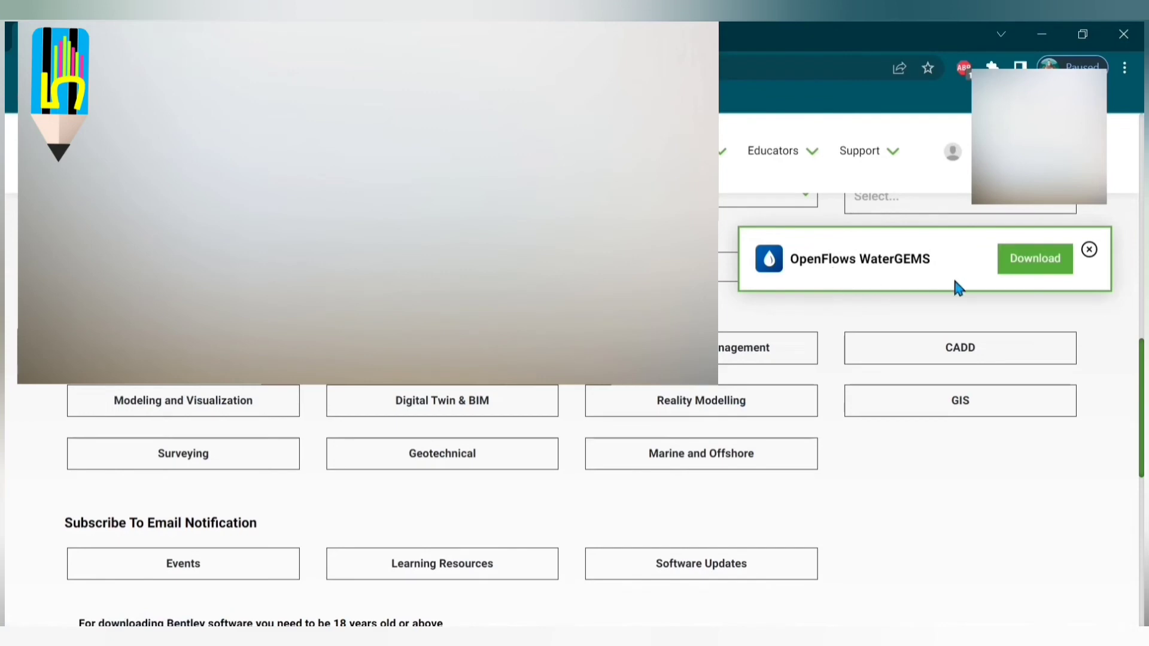
- Choose Download on the OpenFlows WaterGEMS notification
click(1024, 270)
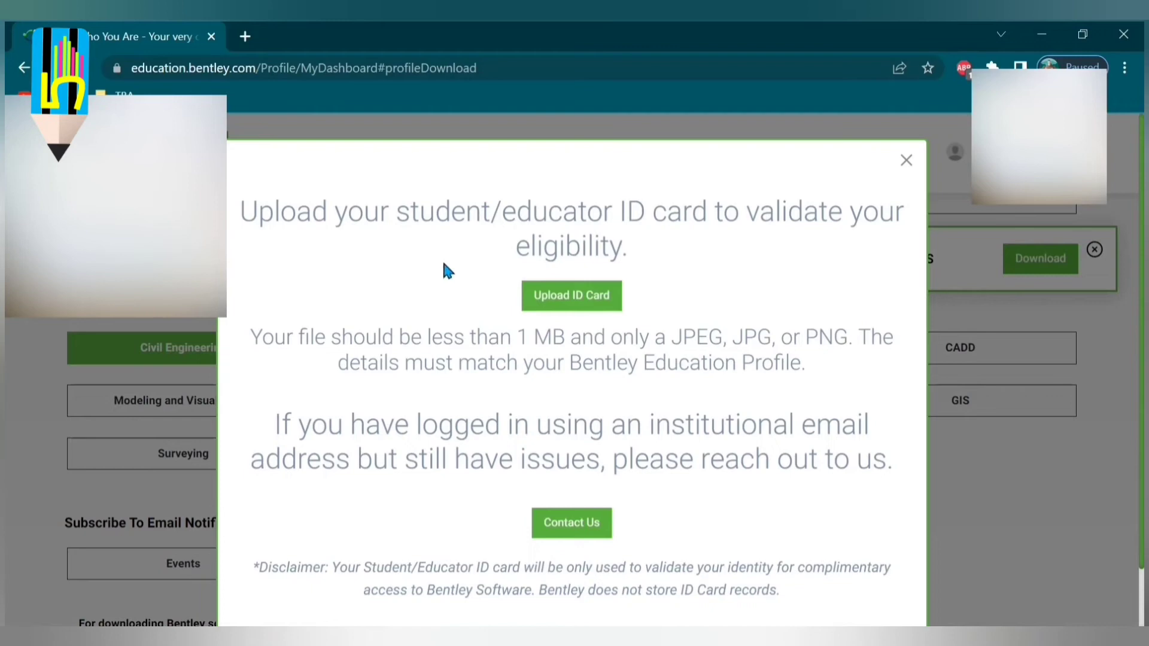